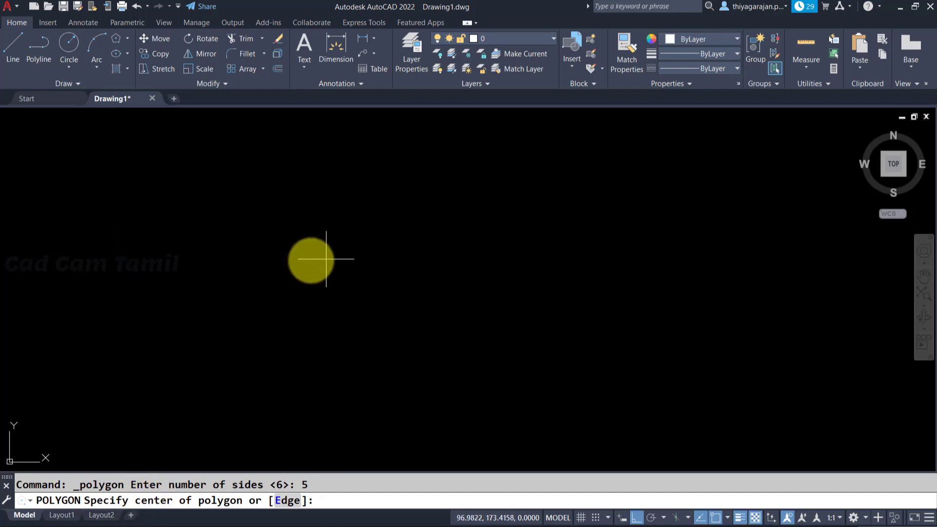
# Draw a five-sided polygon at a free point in the drawing, inscribed in a circle of radius 25
pyautogui.click(299, 259)
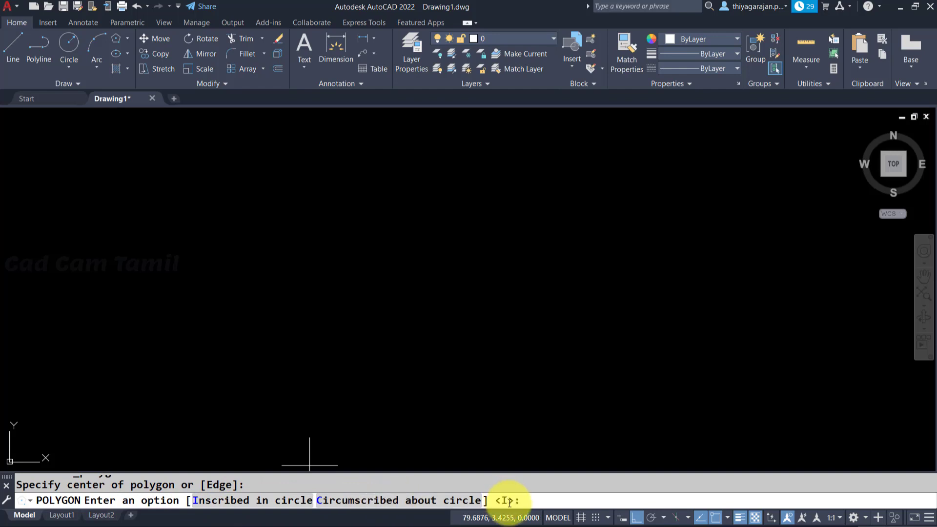
pyautogui.press('Return')
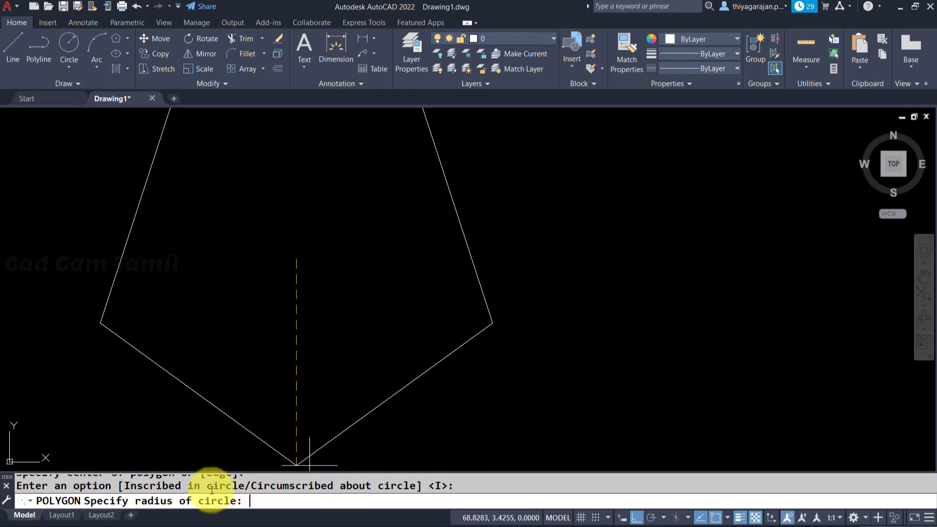
pyautogui.write('25')
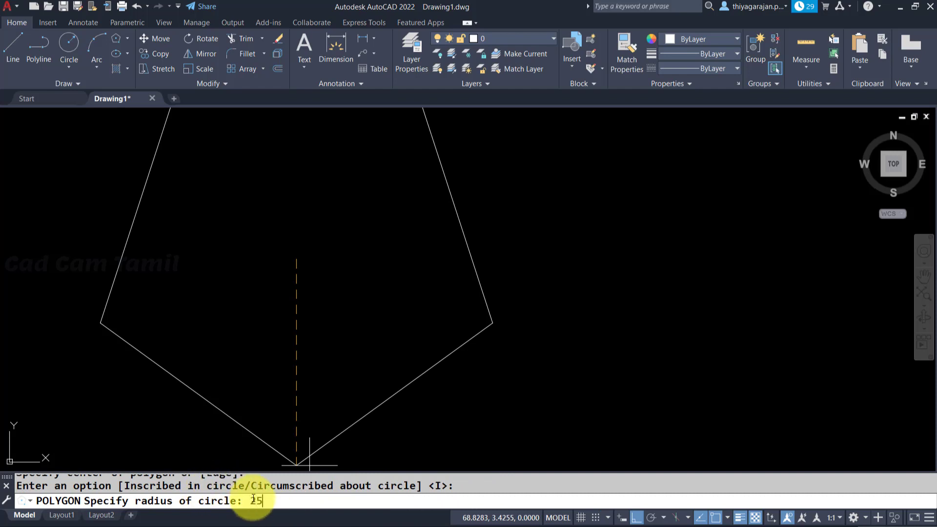
pyautogui.press('Return')
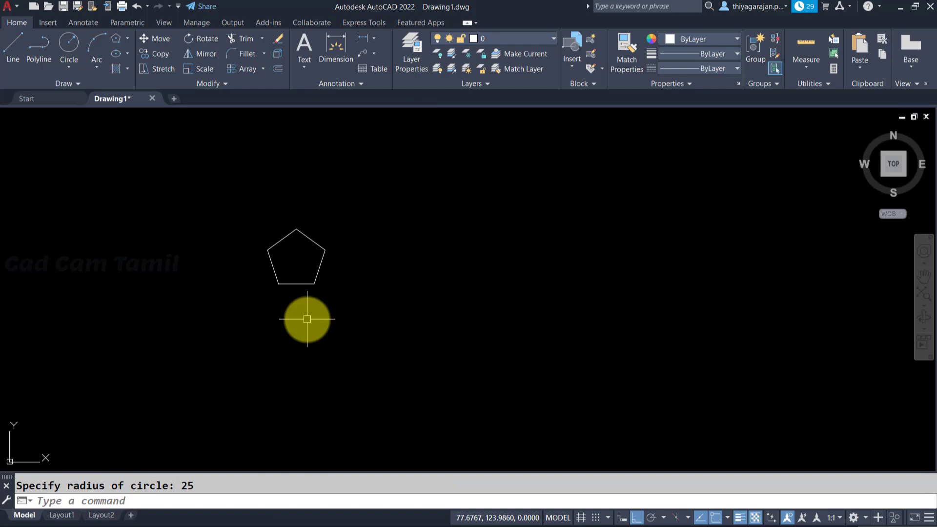
pyautogui.scroll(4, 294, 253)
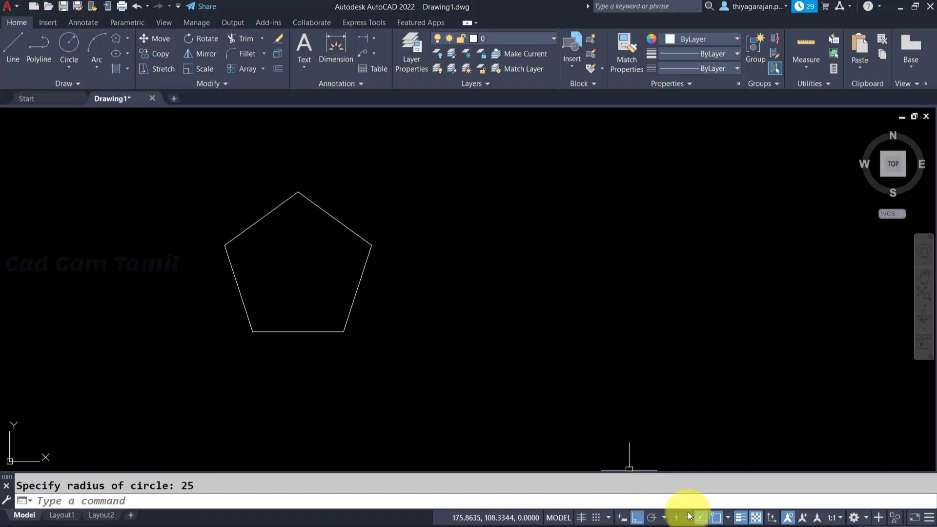
# Enable the Geometric Center object snap and draw a circle of radius 25 centred on the pentagon's geometric center
pyautogui.click(728, 518)
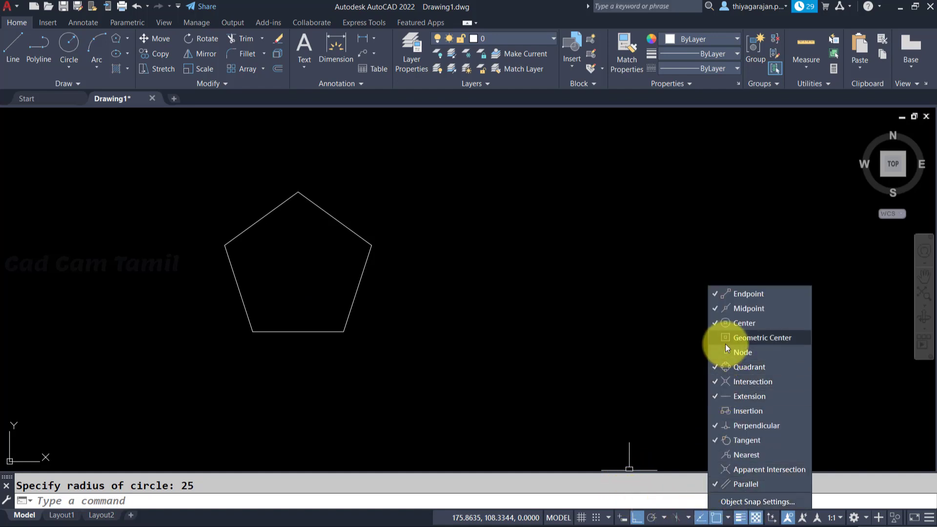
pyautogui.click(715, 338)
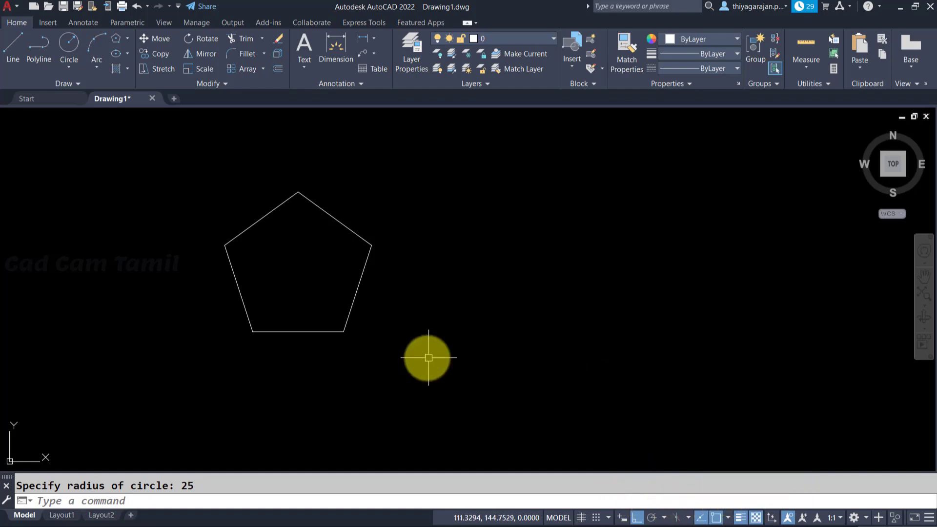
pyautogui.write('c')
pyautogui.press('Return')
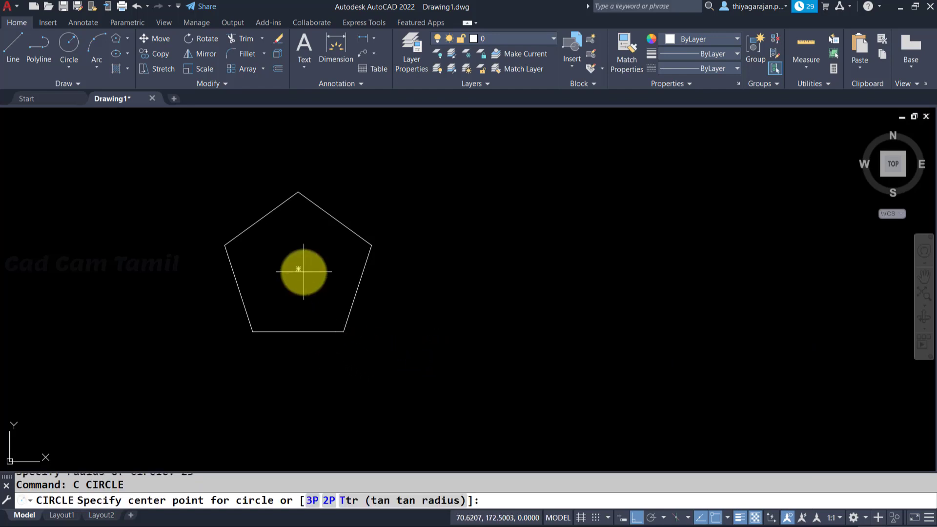
pyautogui.click(298, 268)
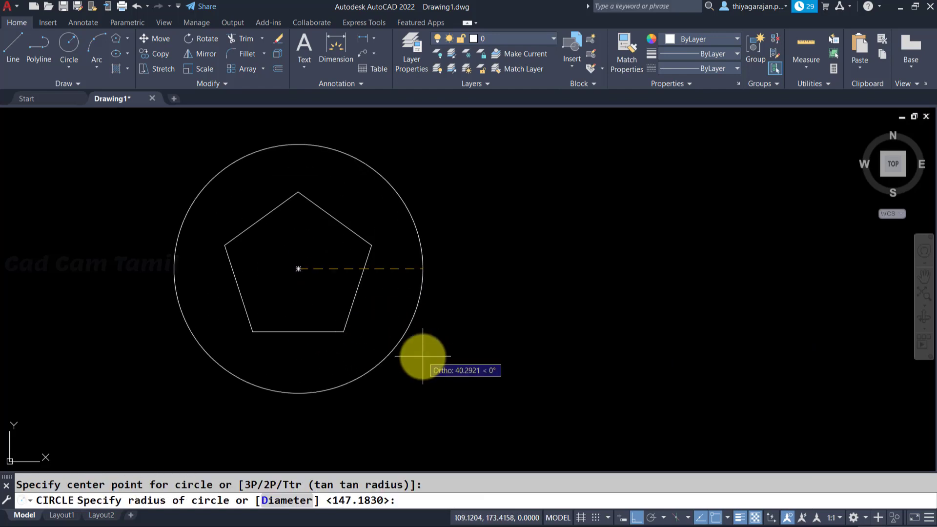
pyautogui.write('25')
pyautogui.press('Return')
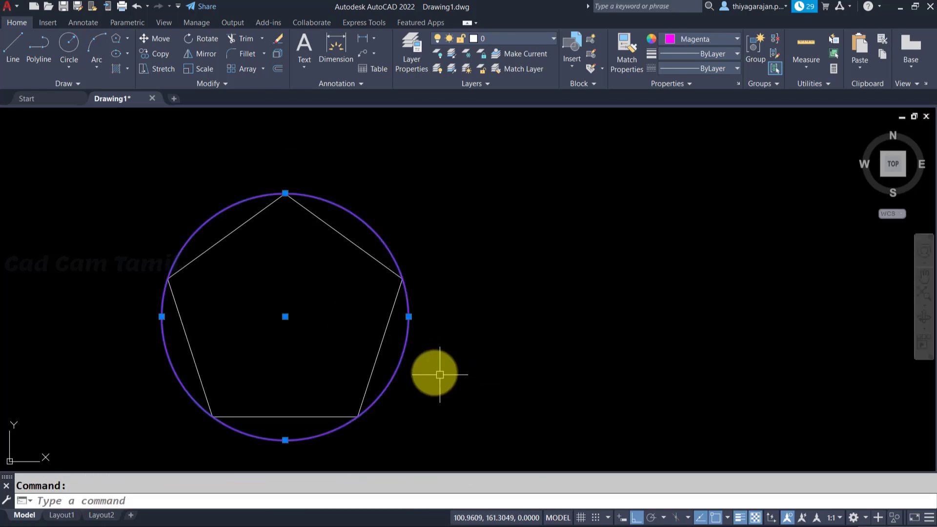
pyautogui.press('Escape')
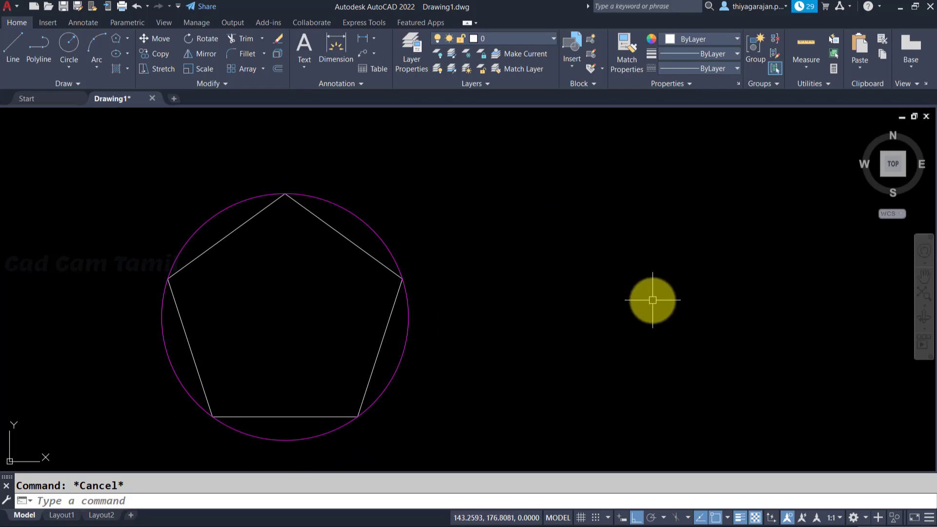
# Draw a second five-sided polygon to the right of the first, circumscribed about a circle of radius 25
pyautogui.write('pol')
pyautogui.press('Return')
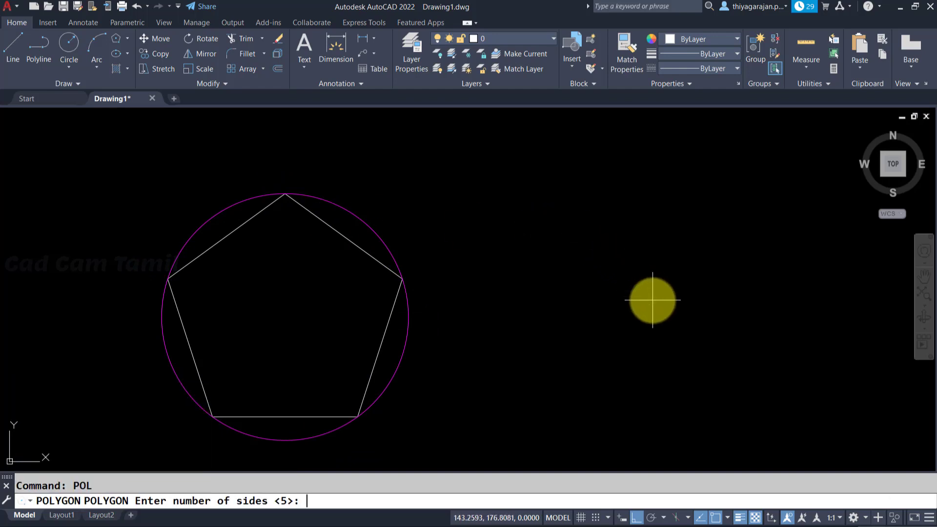
pyautogui.press('Return')
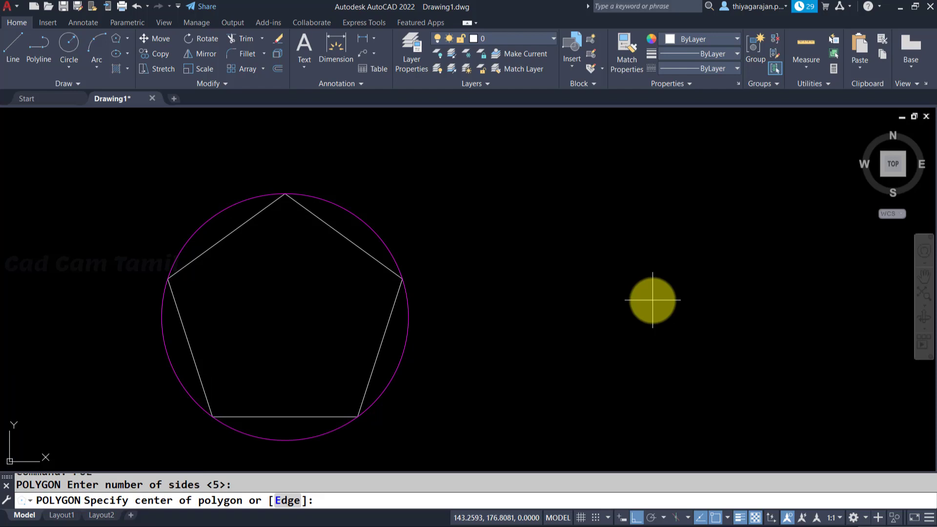
pyautogui.click(653, 300)
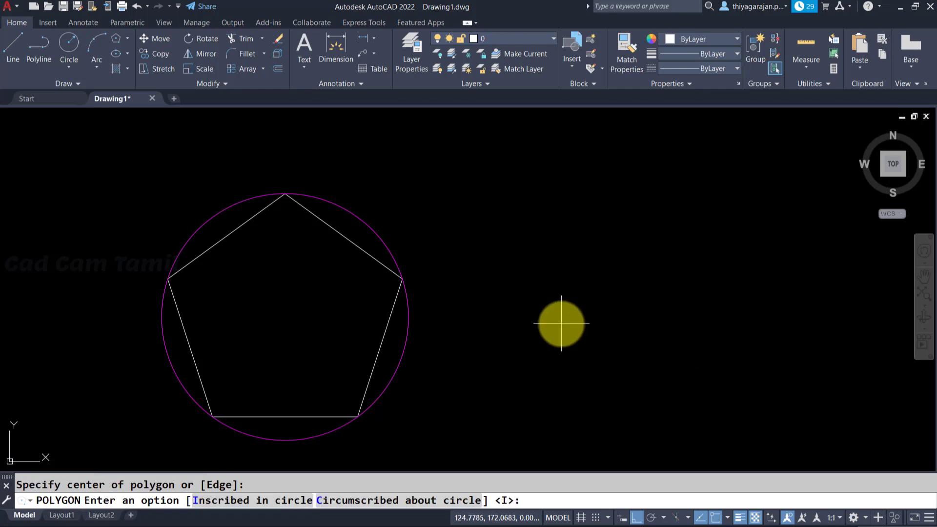
pyautogui.click(393, 501)
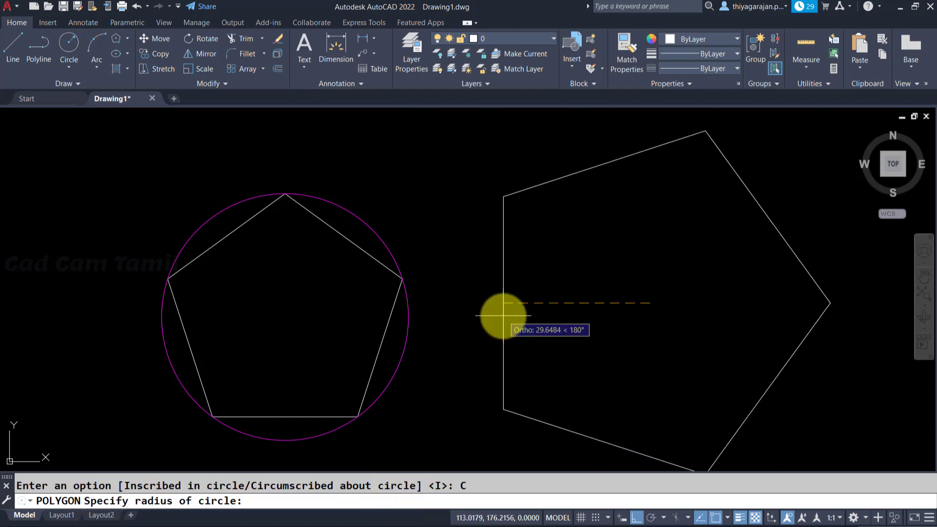
pyautogui.write('25')
pyautogui.press('Return')
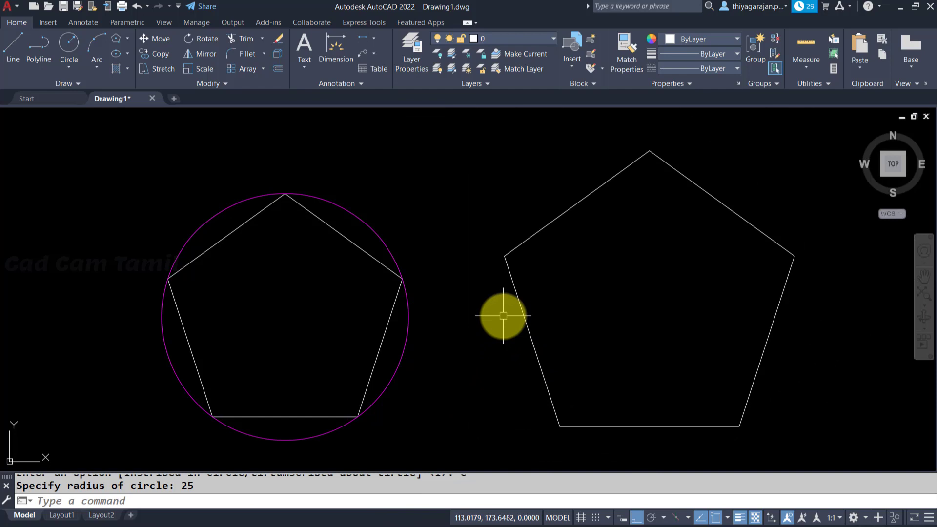
# Draw a circle of radius 25 centred on the geometric center of the second pentagon
pyautogui.write('c')
pyautogui.press('Return')
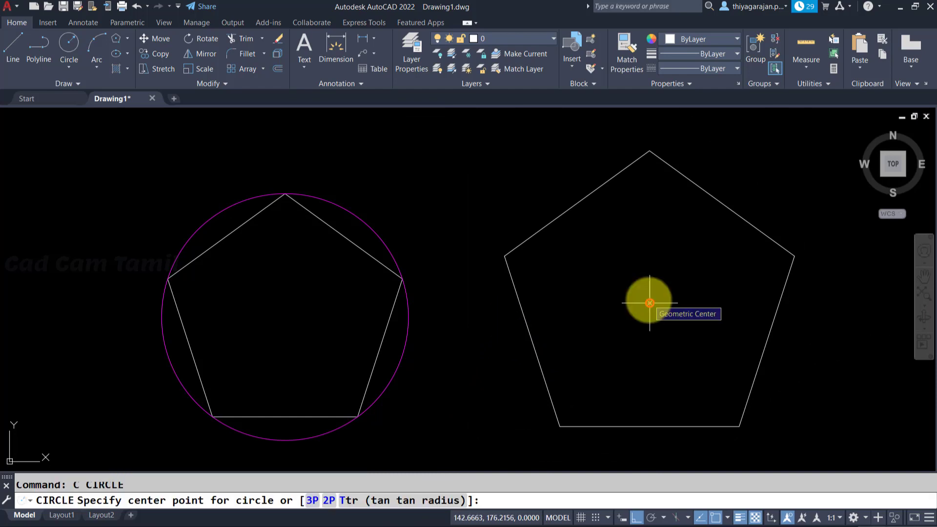
pyautogui.click(650, 303)
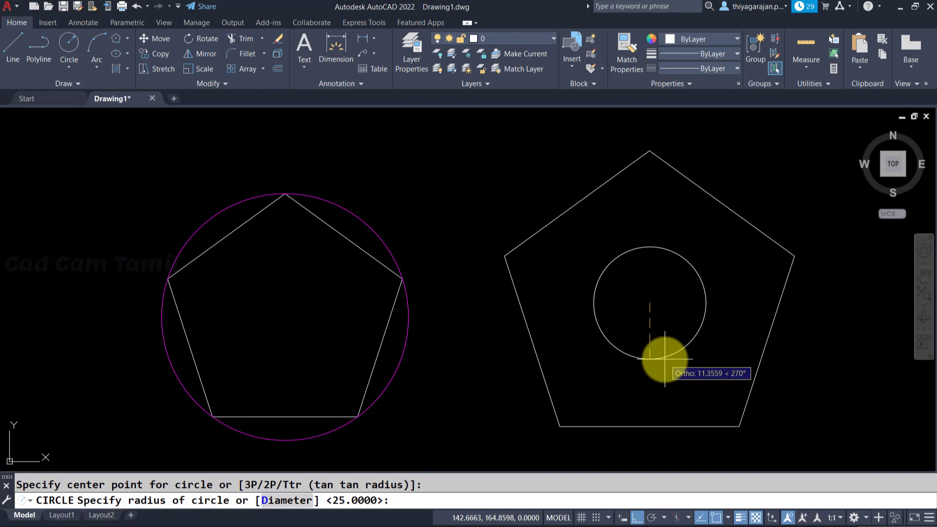
pyautogui.write('25')
pyautogui.press('Return')
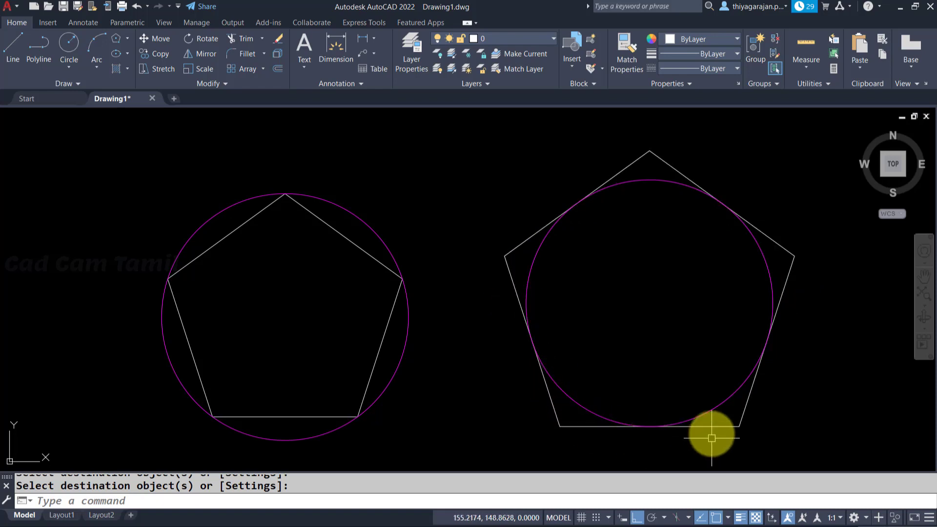
pyautogui.click(725, 403)
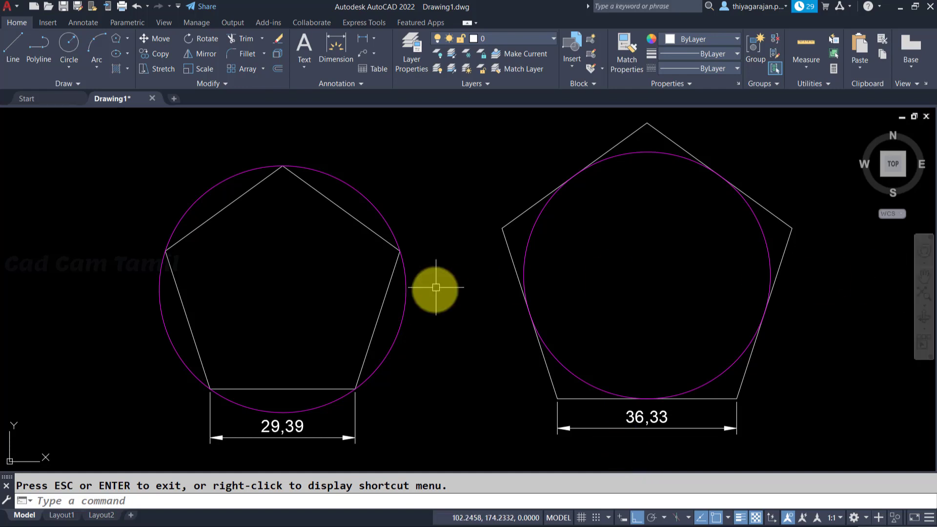
pyautogui.press('Escape')
pyautogui.write('pol')
pyautogui.press('Return')
pyautogui.press('Return')
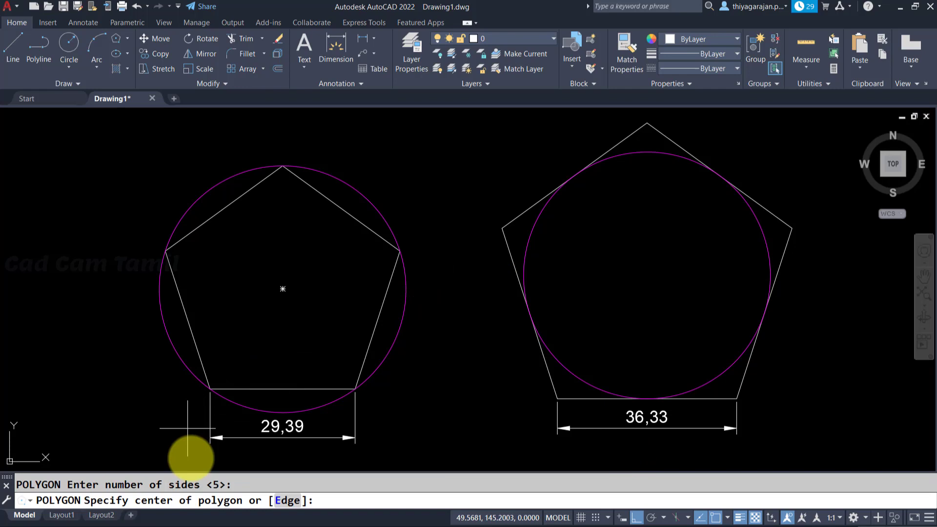
pyautogui.click(288, 502)
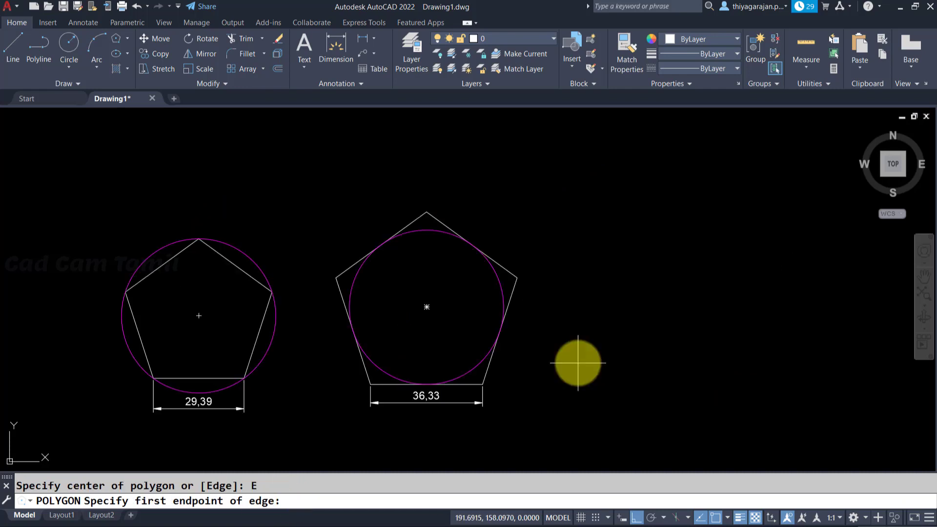
pyautogui.click(628, 356)
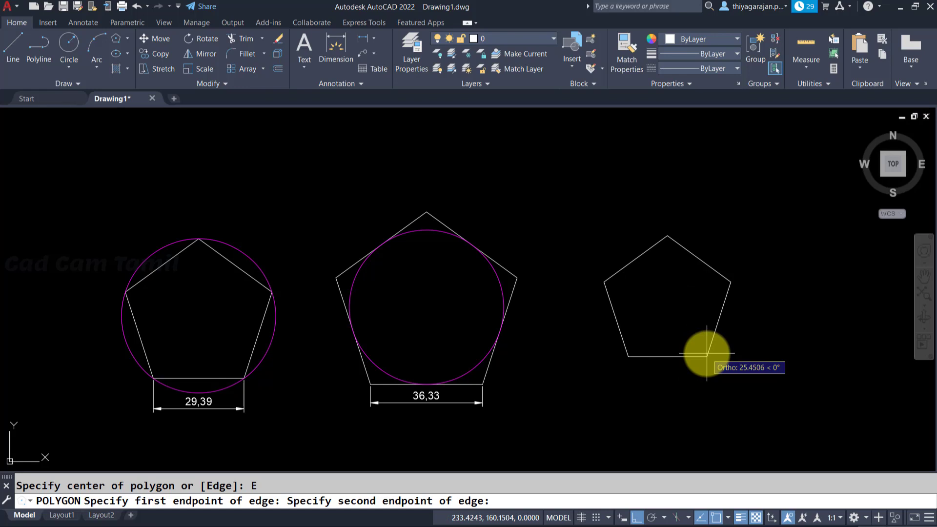
pyautogui.write('@')
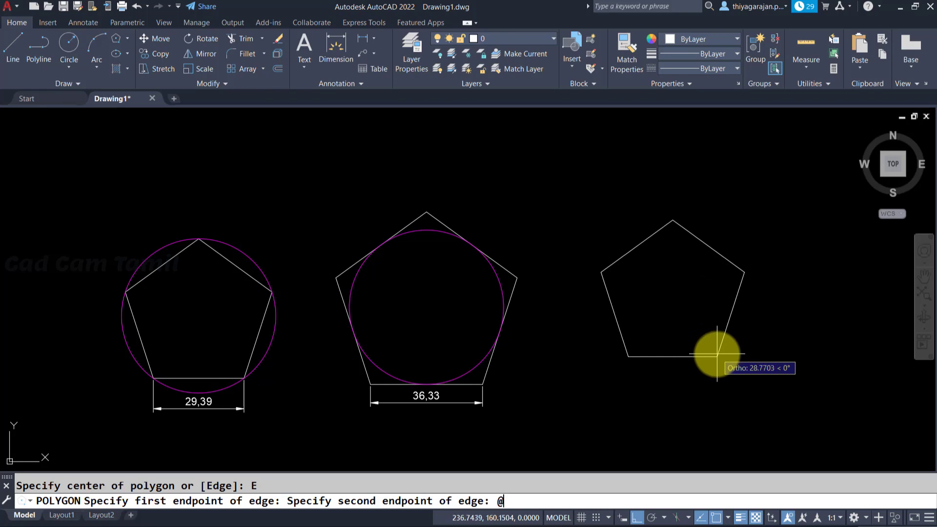
pyautogui.write('25<0')
pyautogui.press('Return')
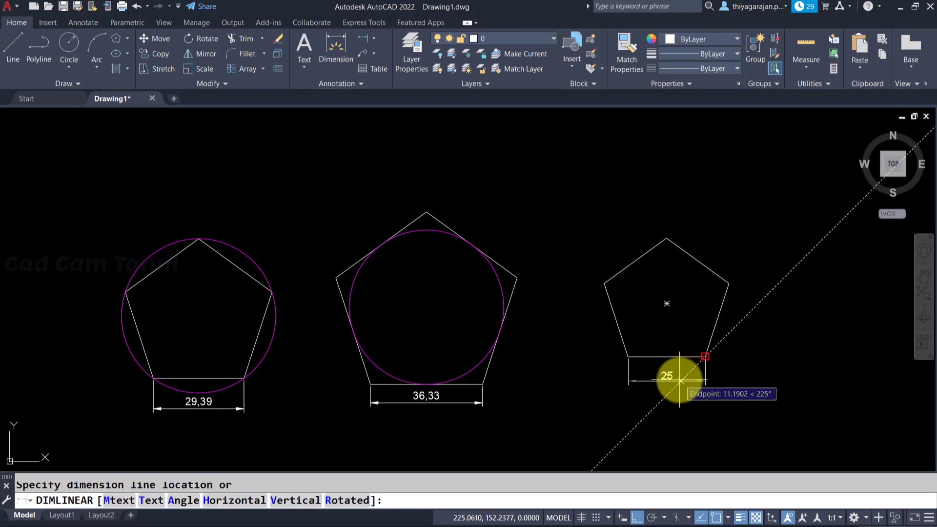
pyautogui.click(691, 378)
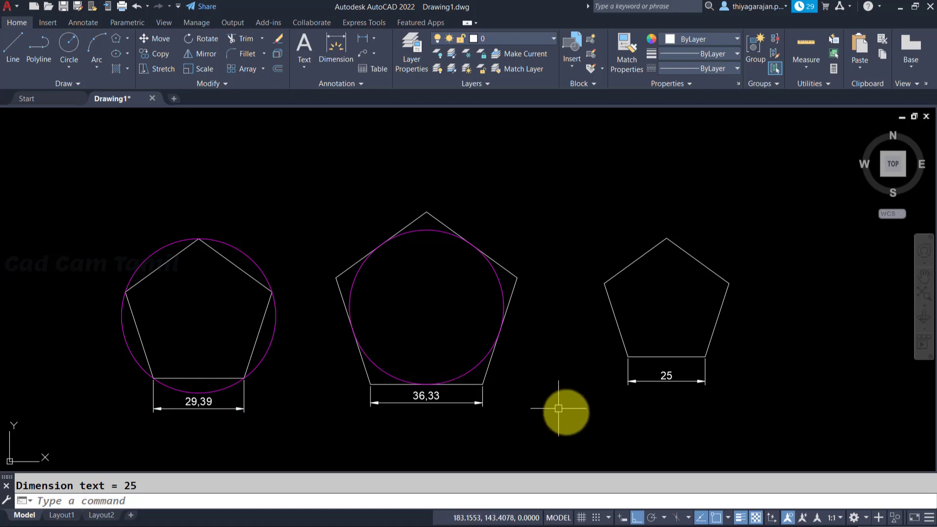
# Draw a six-sided polygon in the empty space below the pentagons, inscribed in a circle of radius 25
pyautogui.click(924, 276)
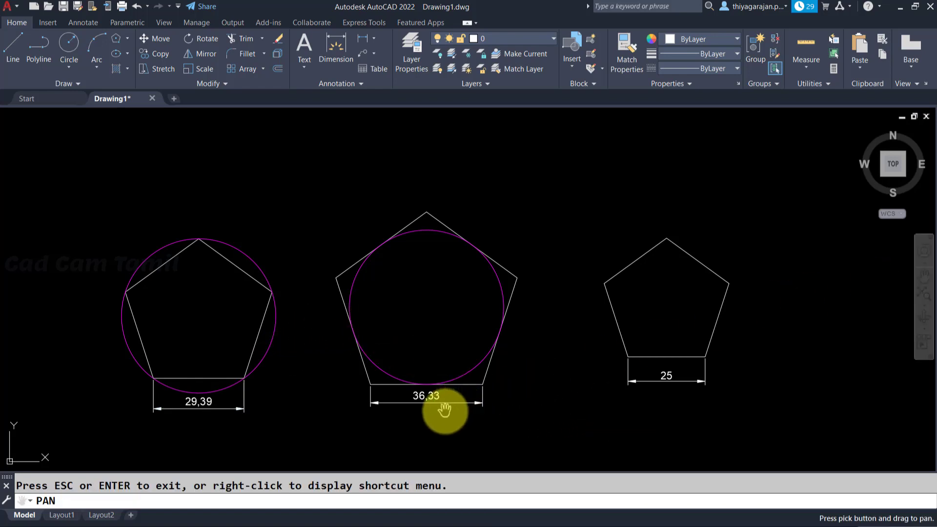
pyautogui.moveTo(443, 410); pyautogui.dragTo(445, 315)
pyautogui.press('Escape')
pyautogui.write('po')
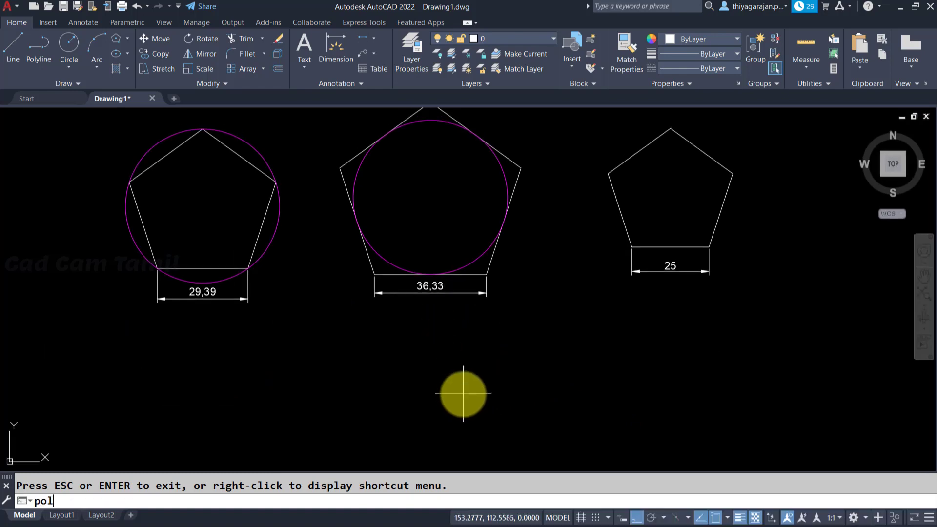
pyautogui.write('l')
pyautogui.press('Return')
pyautogui.write('6')
pyautogui.press('Return')
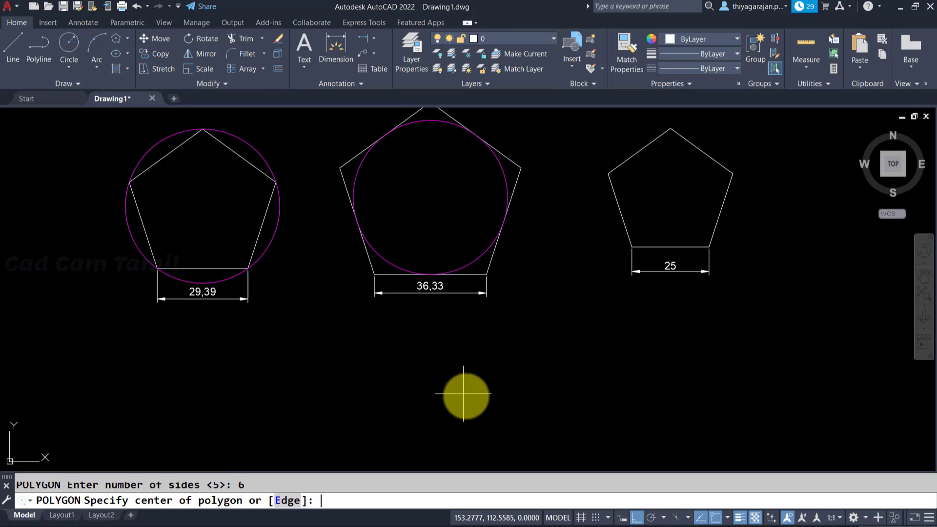
pyautogui.click(313, 382)
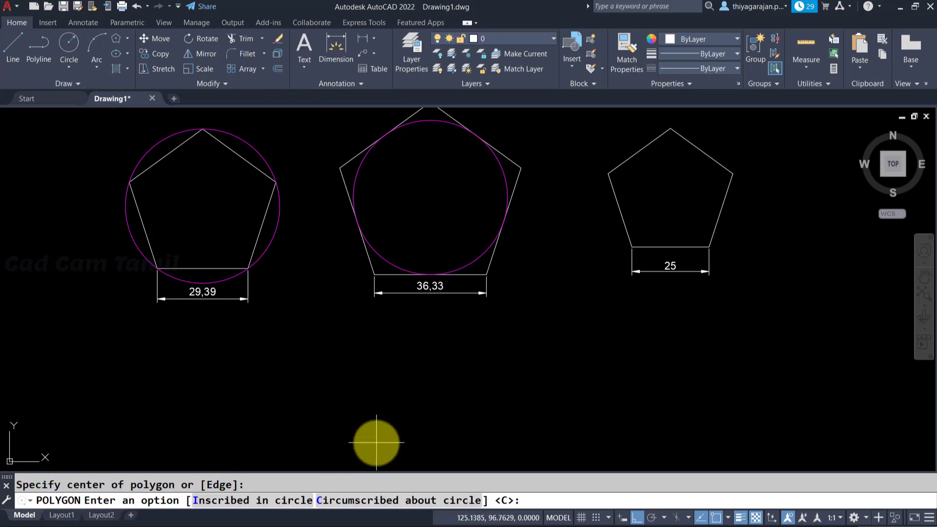
pyautogui.click(242, 506)
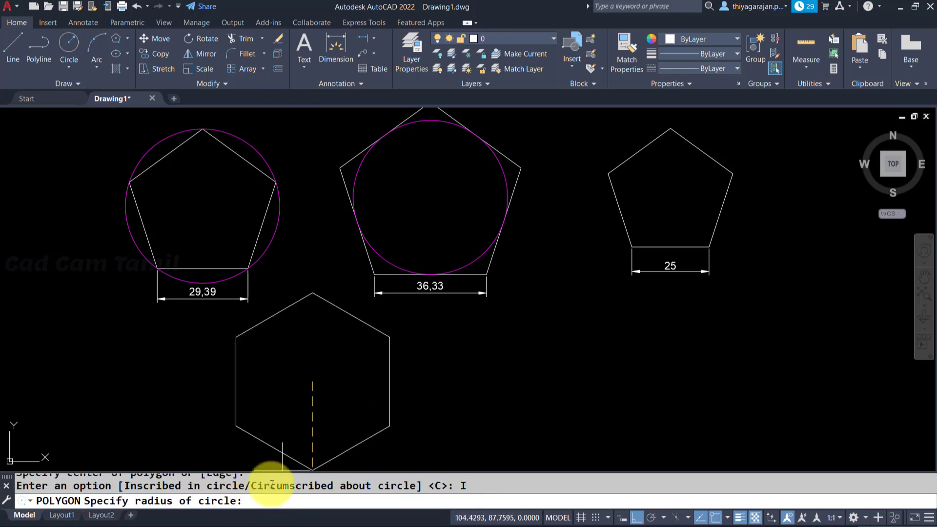
pyautogui.write('25')
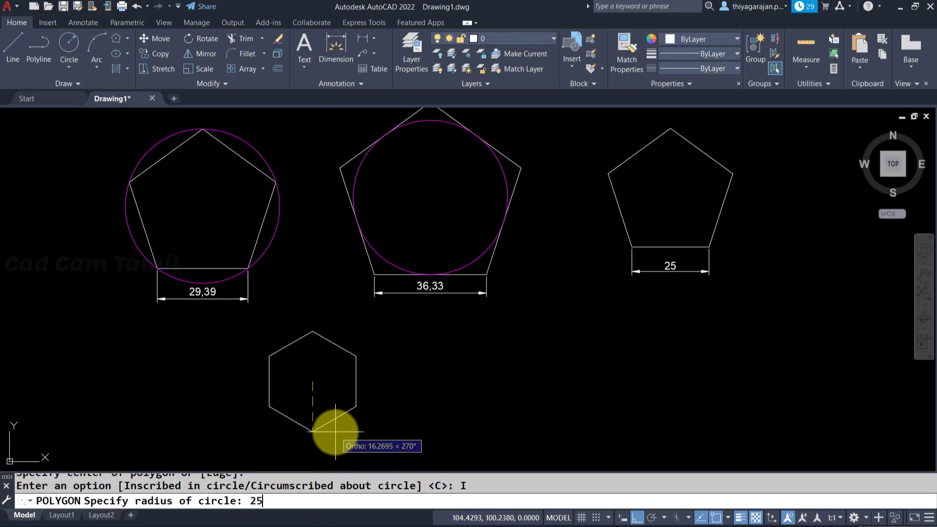
pyautogui.press('Return')
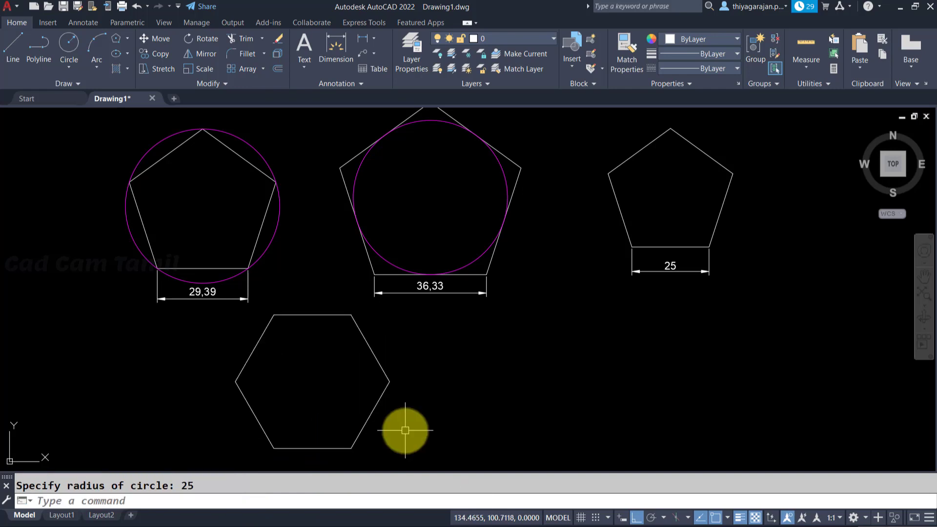
# Draw a circle of radius 25 centred on the hexagon's center
pyautogui.write('c')
pyautogui.press('Return')
pyautogui.click(312, 381)
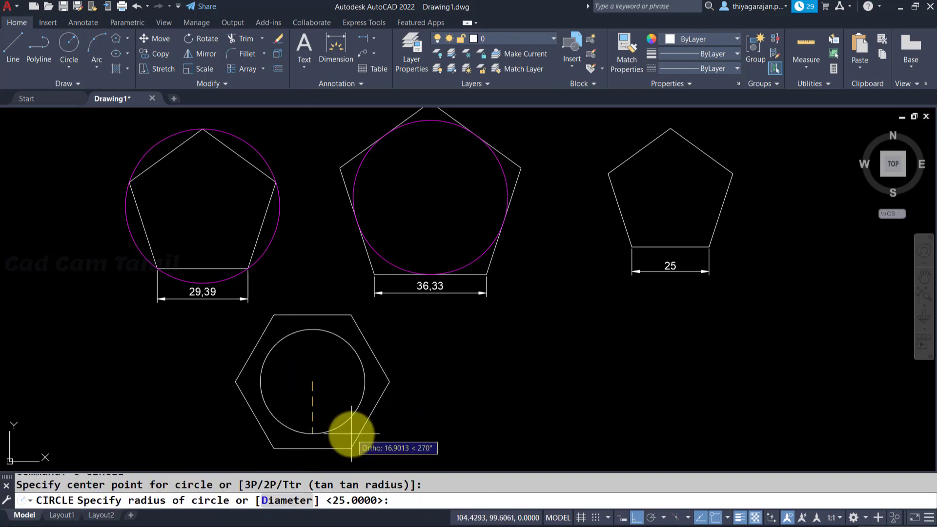
pyautogui.write('25')
pyautogui.press('Return')
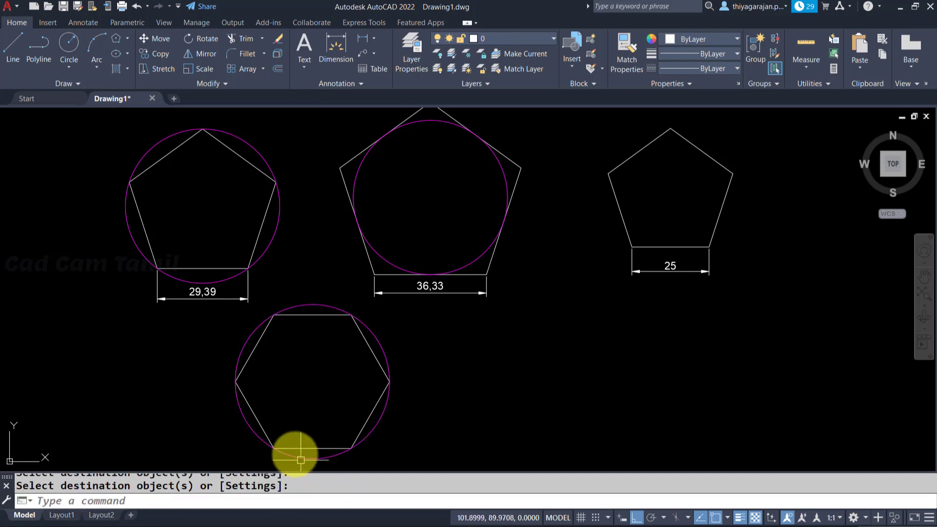
# Add a linear dimension to the bottom edge of the hexagon, placing it just below the shape
pyautogui.scroll(3, 300, 463)
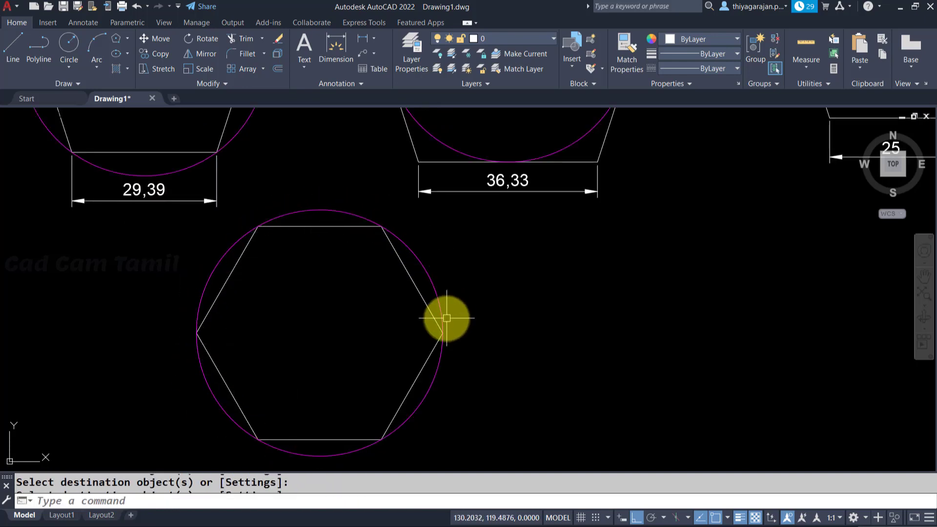
pyautogui.press('Escape')
pyautogui.write('dmlinear')
pyautogui.press('Return')
pyautogui.scroll(2, 322, 400)
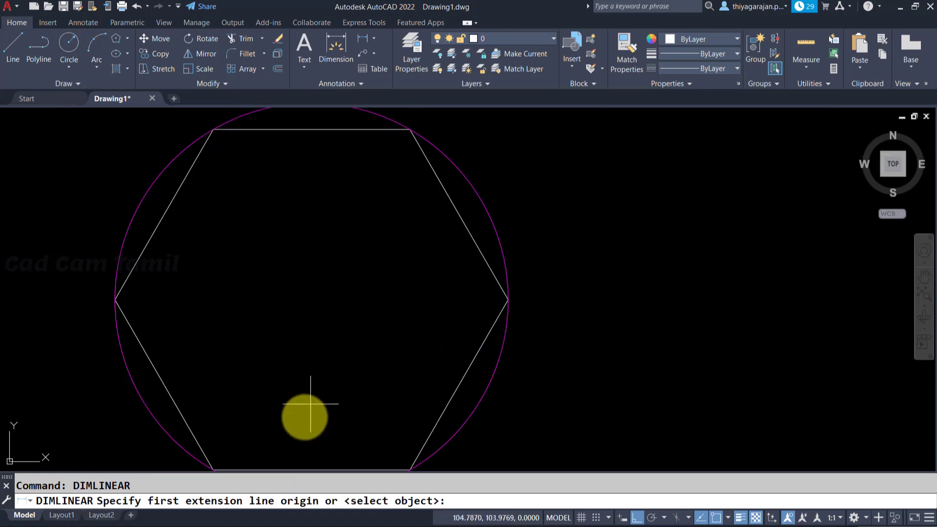
pyautogui.scroll(-2, 269, 357)
pyautogui.click(247, 402)
pyautogui.click(324, 401)
pyautogui.click(297, 430)
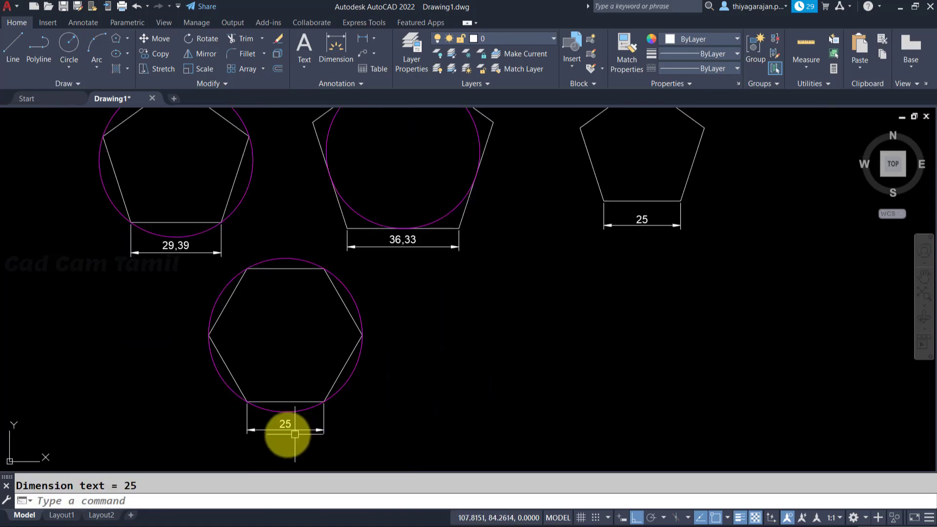
# Draw a second six-sided polygon to the right of the first hexagon, circumscribed about a circle of radius 25
pyautogui.scroll(2, 256, 436)
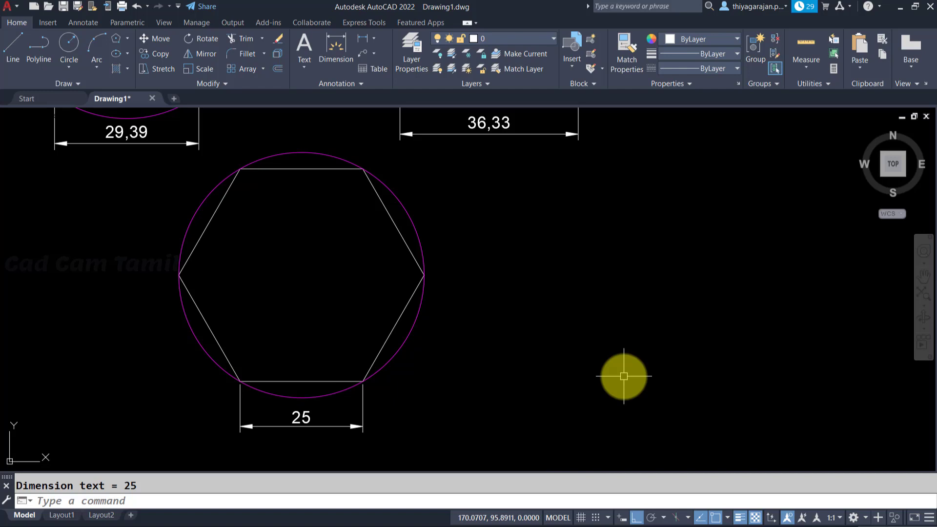
pyautogui.write('pol')
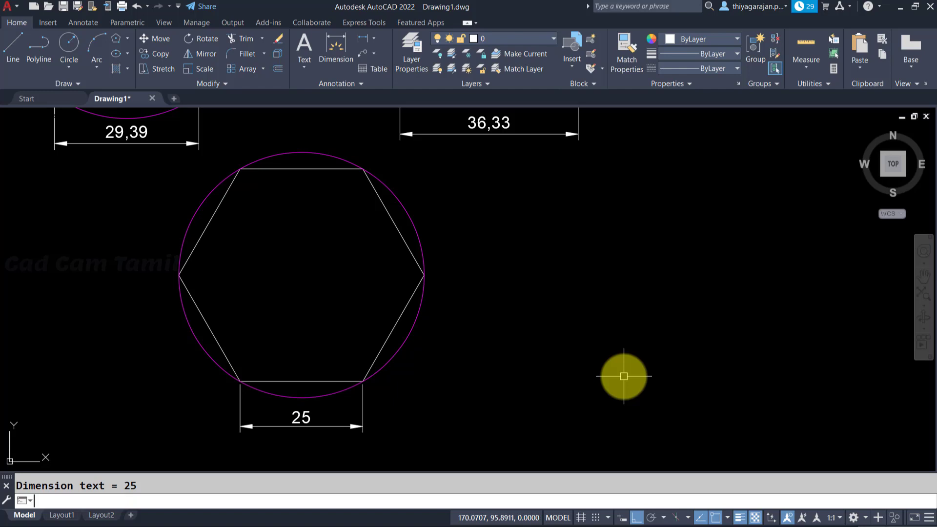
pyautogui.press('Return')
pyautogui.press('Return')
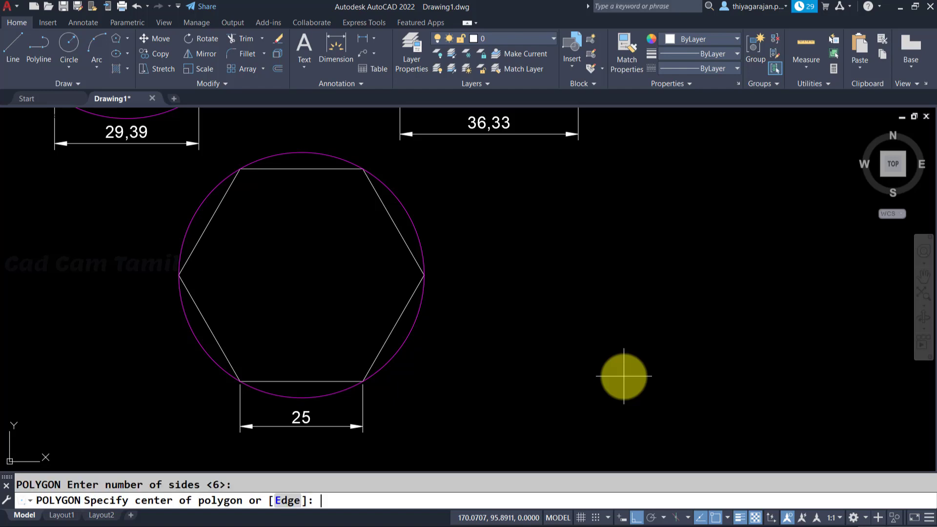
pyautogui.click(659, 283)
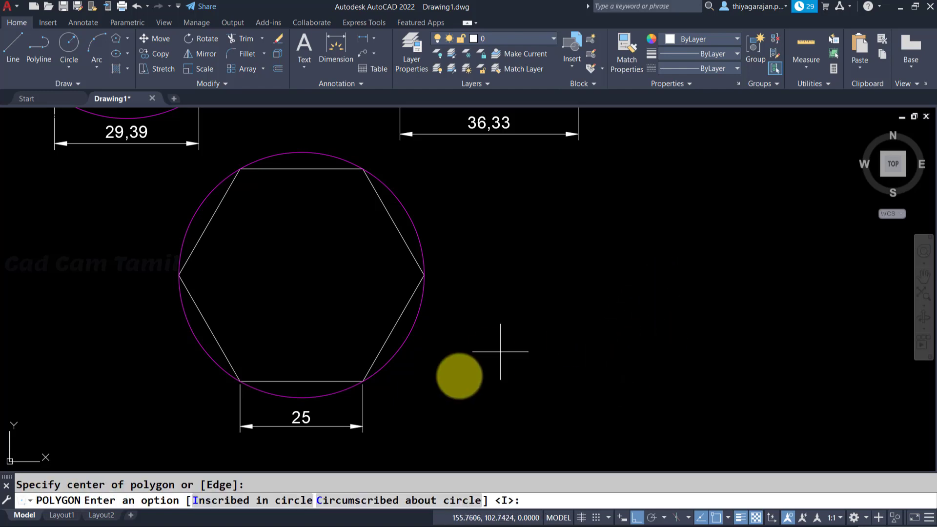
pyautogui.click(401, 500)
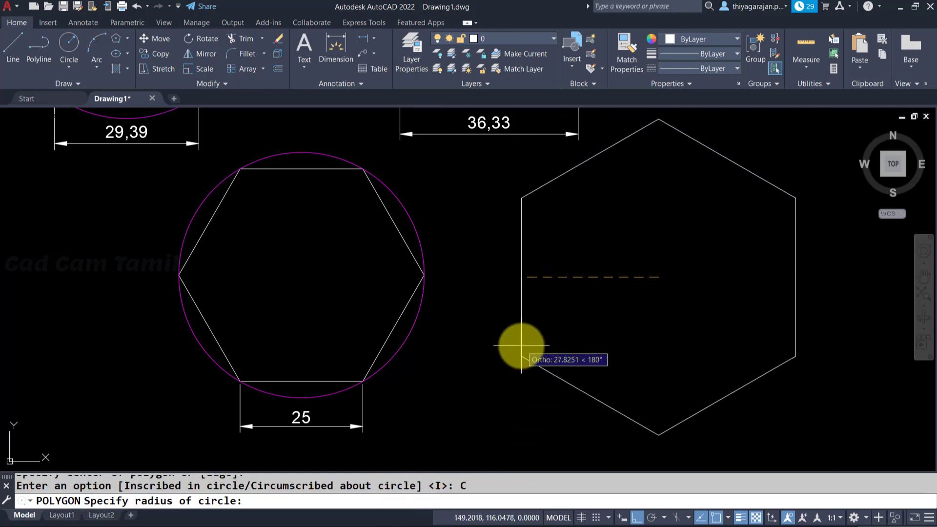
pyautogui.write('25')
pyautogui.press('Return')
# Draw a circle of radius 25 centred on the second hexagon's center
pyautogui.write('c')
pyautogui.press('Return')
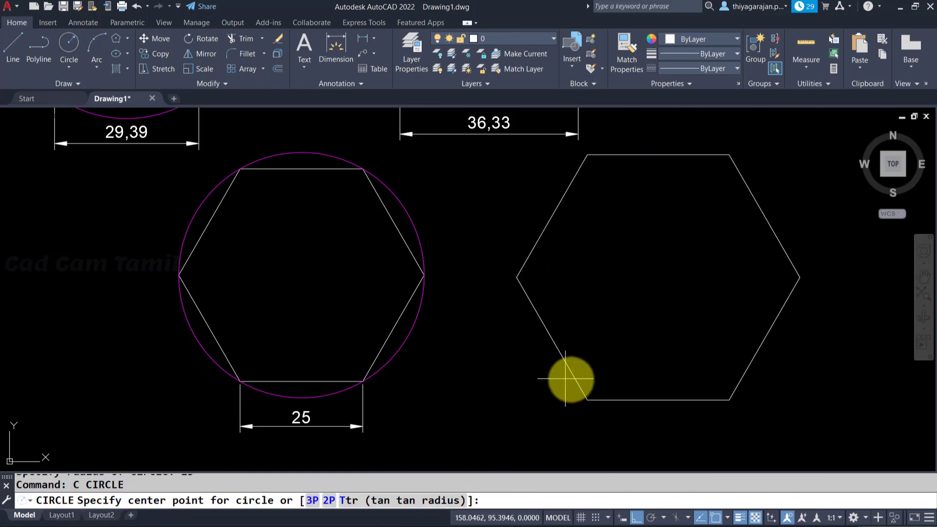
pyautogui.click(658, 278)
pyautogui.write('25')
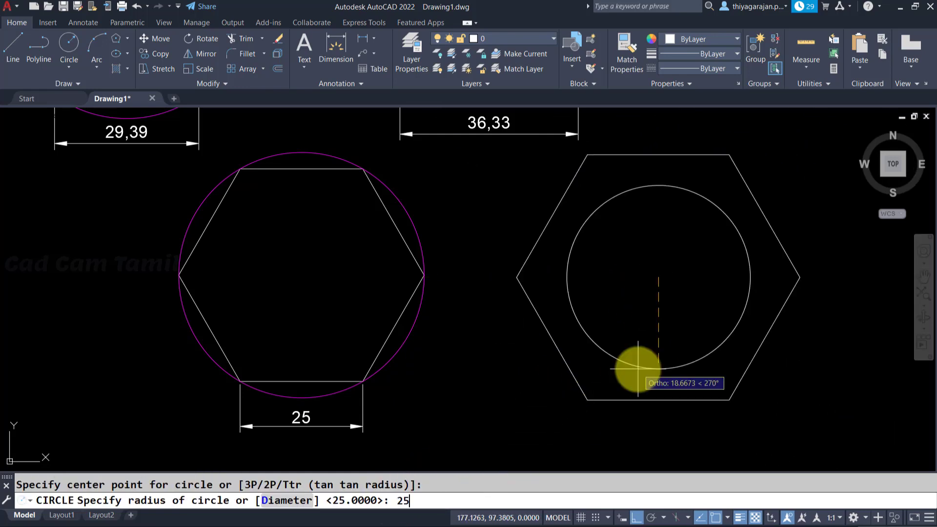
pyautogui.press('Return')
# Add a linear dimension to the second hexagon's bottom edge, placing it just below the shape
pyautogui.write('dli')
pyautogui.press('Return')
pyautogui.click(584, 394)
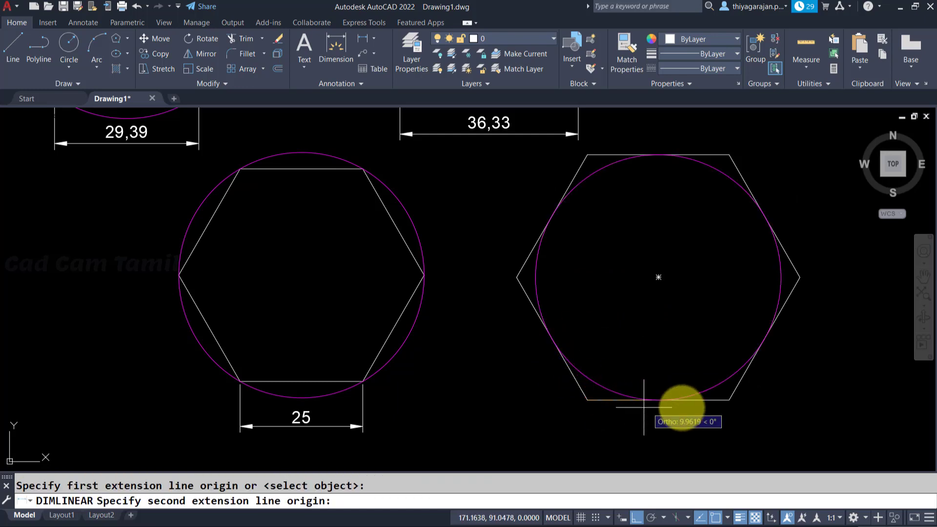
pyautogui.click(728, 400)
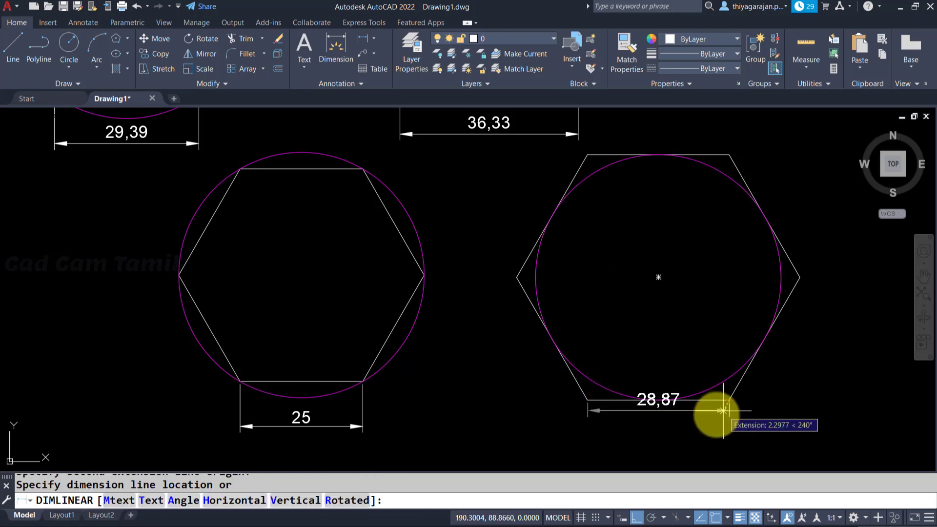
pyautogui.click(703, 427)
pyautogui.write('z')
pyautogui.press('Return')
pyautogui.write('e')
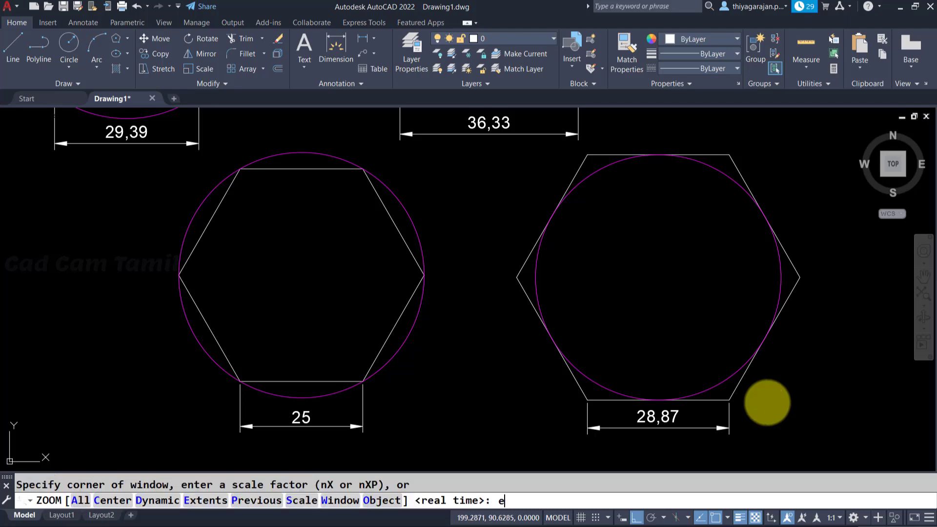
pyautogui.press('Return')
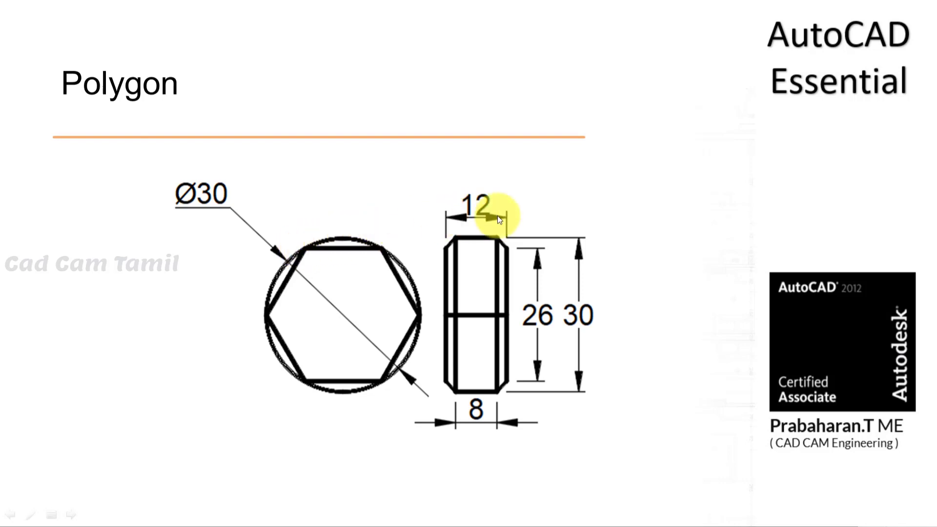
pyautogui.click(593, 256)
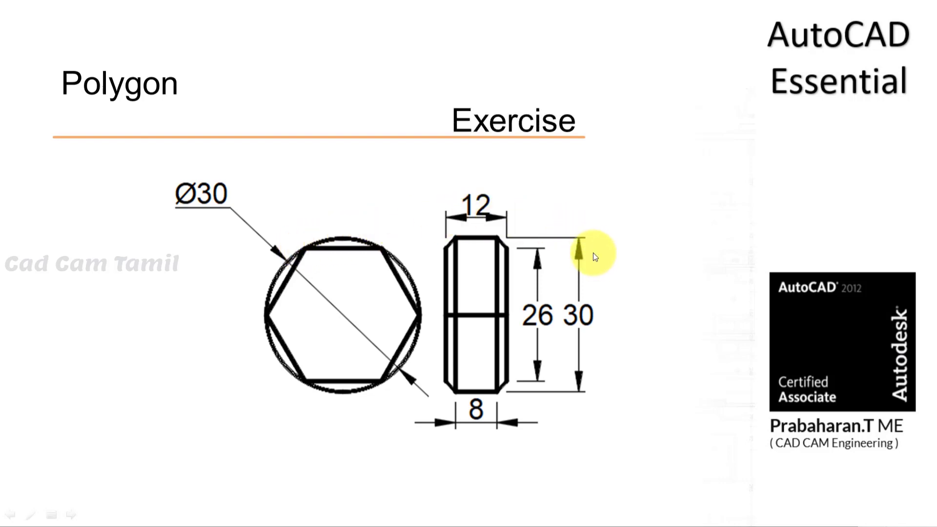